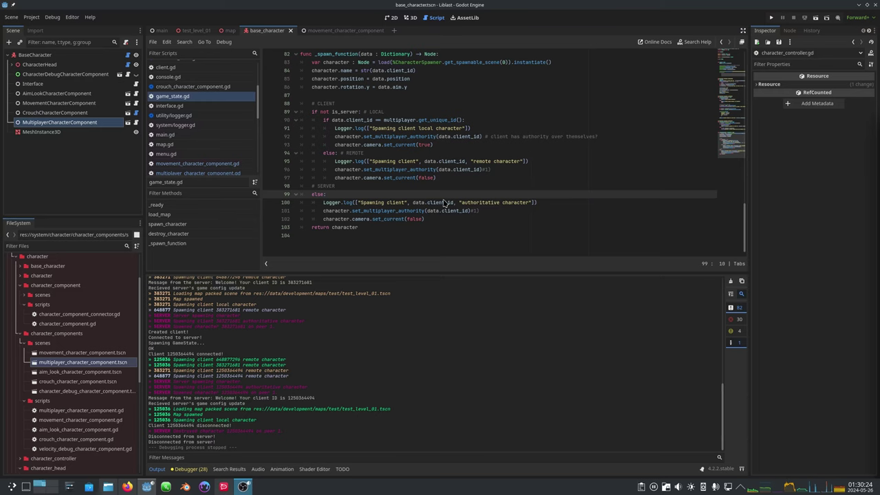
Start a dedicated server for the test level and enlarge its window
left_click(444, 170)
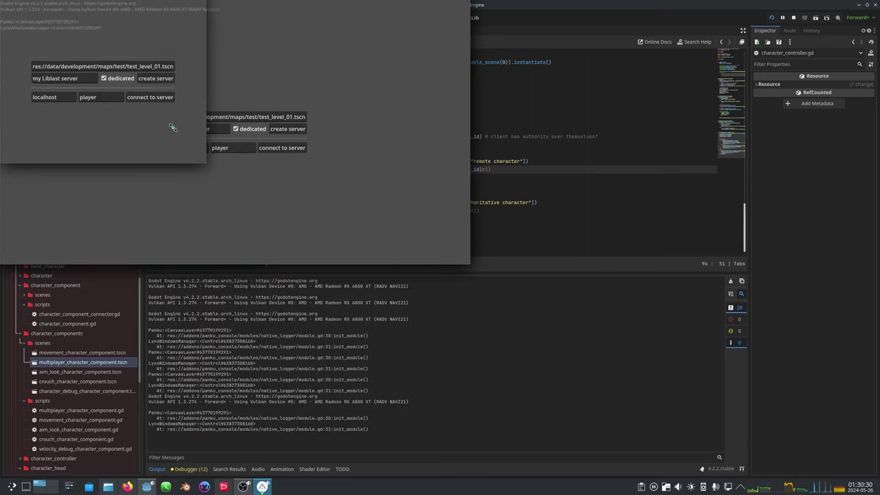
left_click_drag(134, 8, 794, 14)
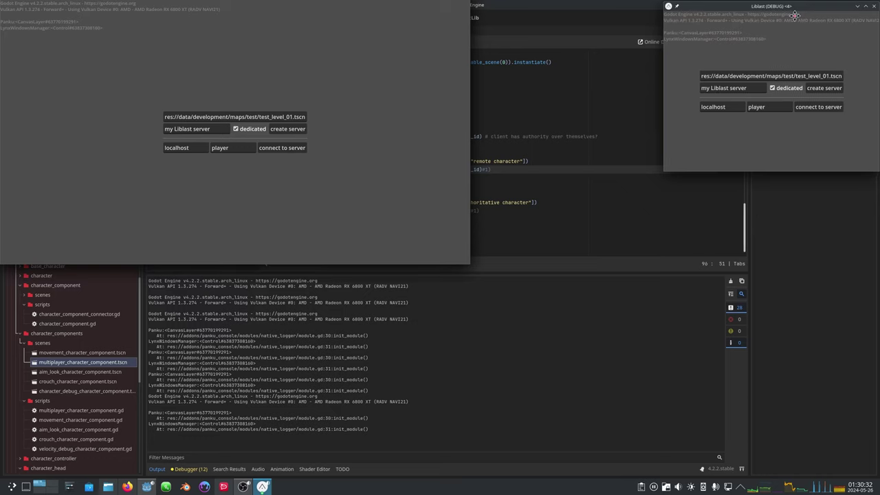
left_click(828, 89)
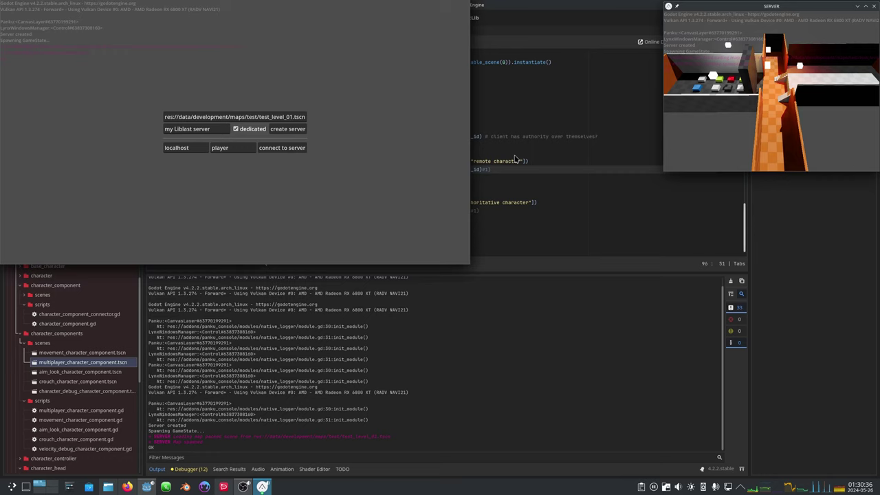
right_click_drag(673, 112, 600, 112, "super")
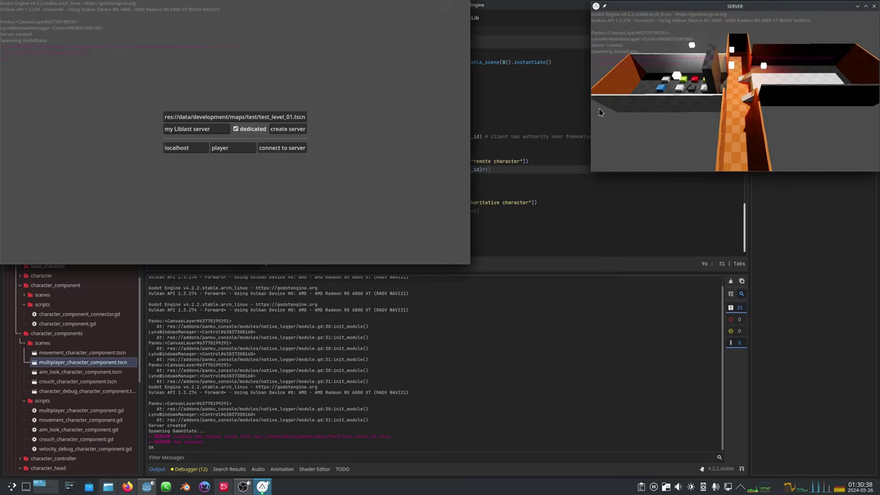
right_click_drag(385, 218, 287, 183, "super")
Connect two game windows to the server as clients and move them aside
left_click(214, 125)
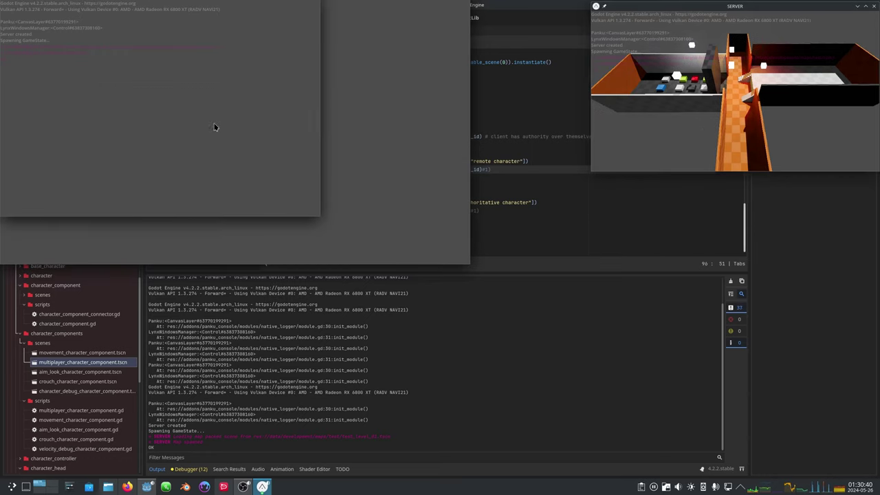
left_click_drag(128, 79, 671, 266, "super")
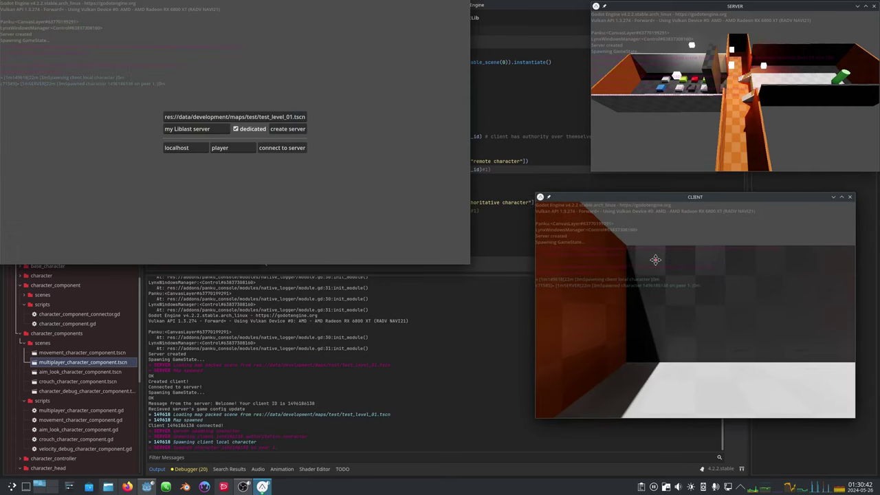
left_click(287, 149)
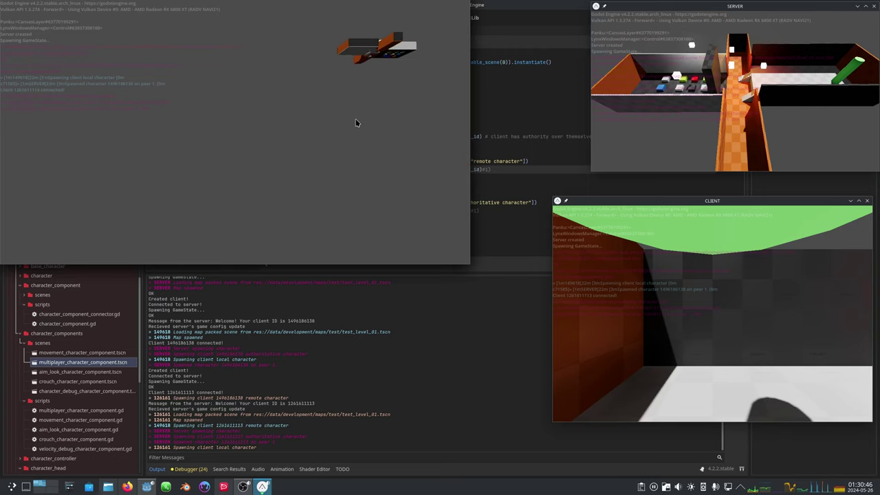
left_click_drag(291, 53, 457, 140, "super")
right_click_drag(457, 140, 273, 228, "super")
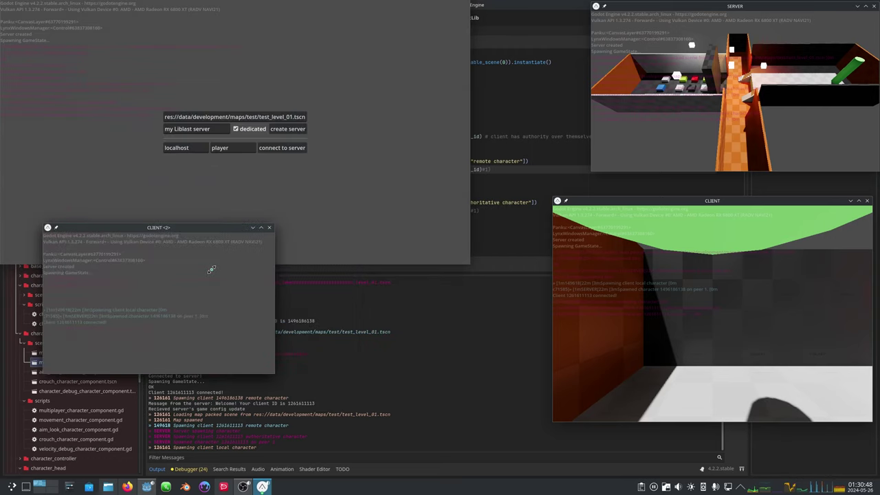
Connect the third game window, then walk the character down the orange corridor
left_click(297, 149)
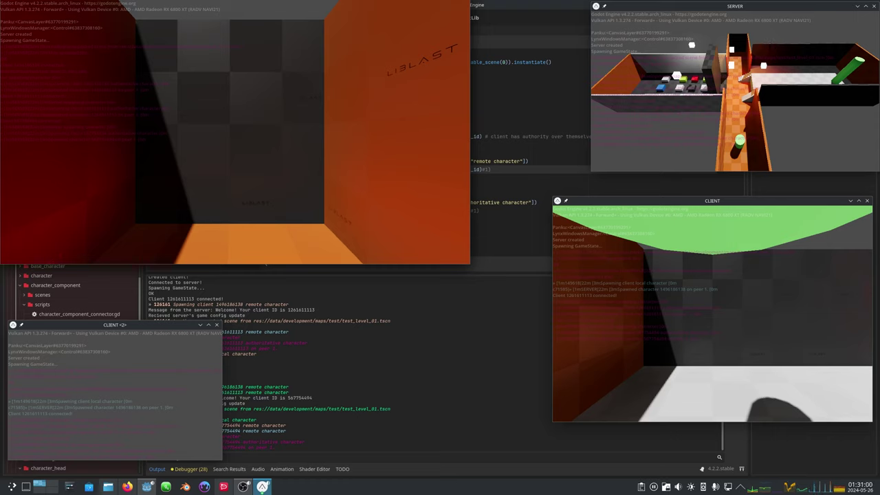
key("w")
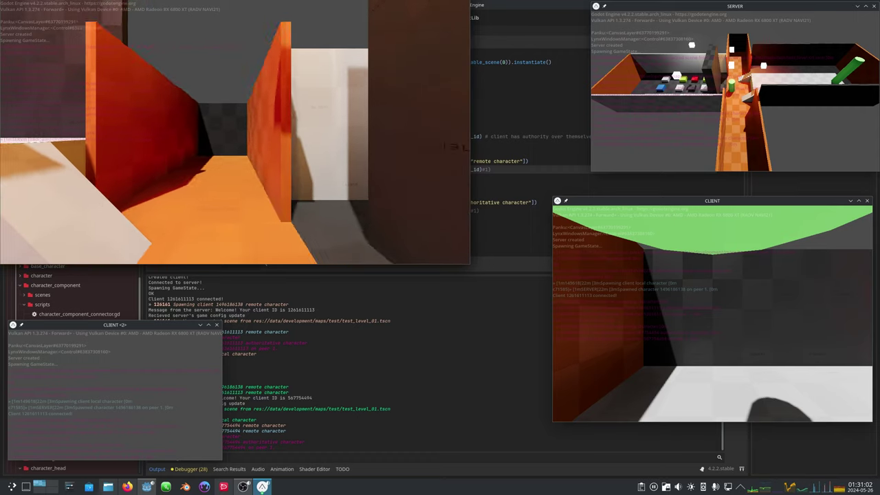
key("w")
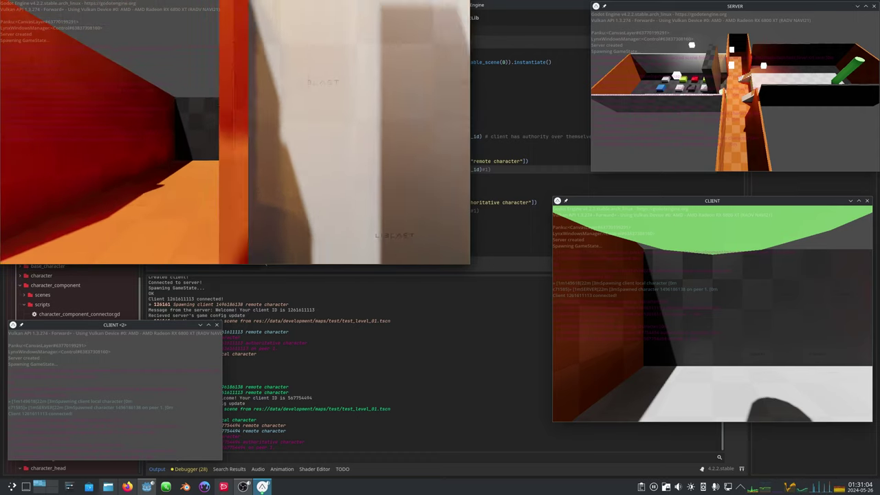
key("w")
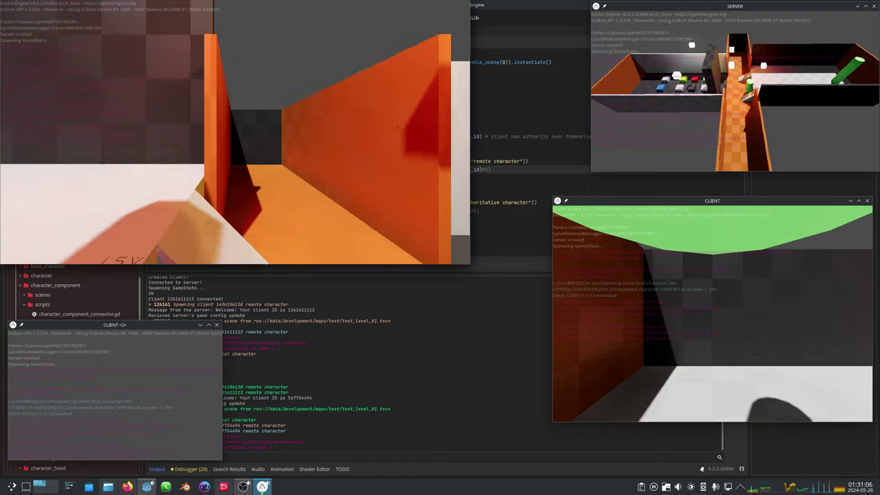
key("w")
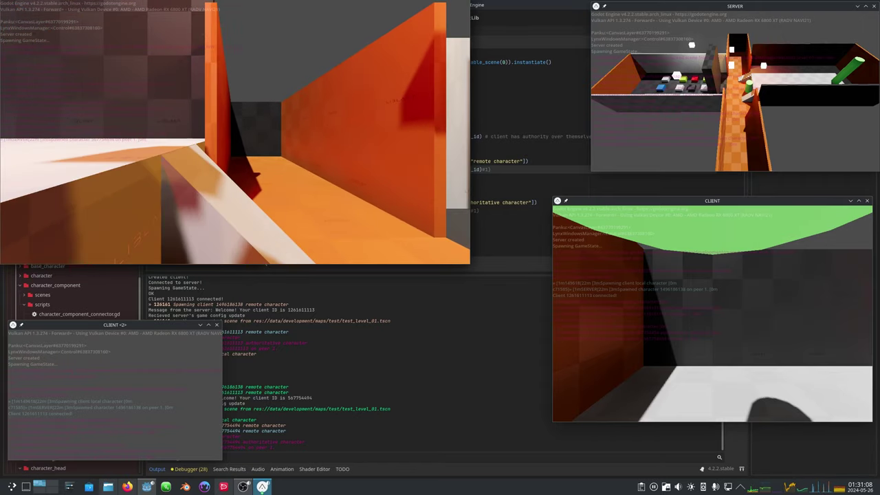
key("w")
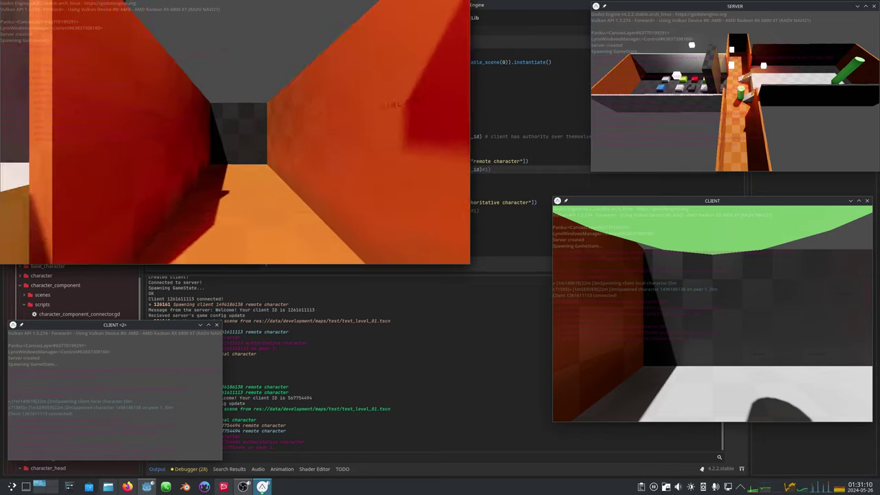
key("w")
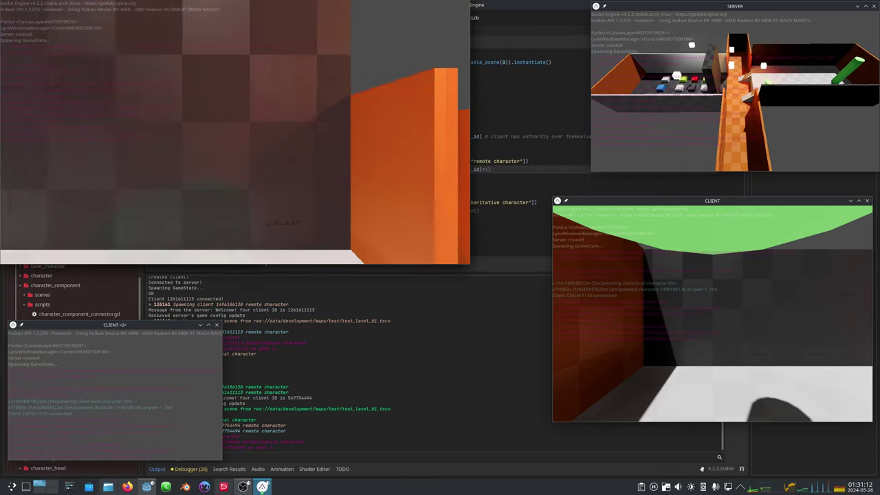
key("w")
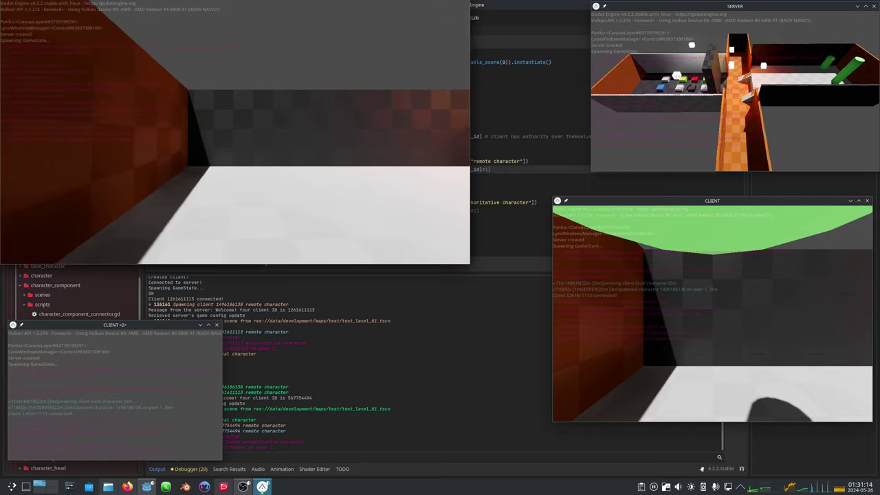
Walk the character past the red wall into the corridor, then return to the Godot editor
key("w")
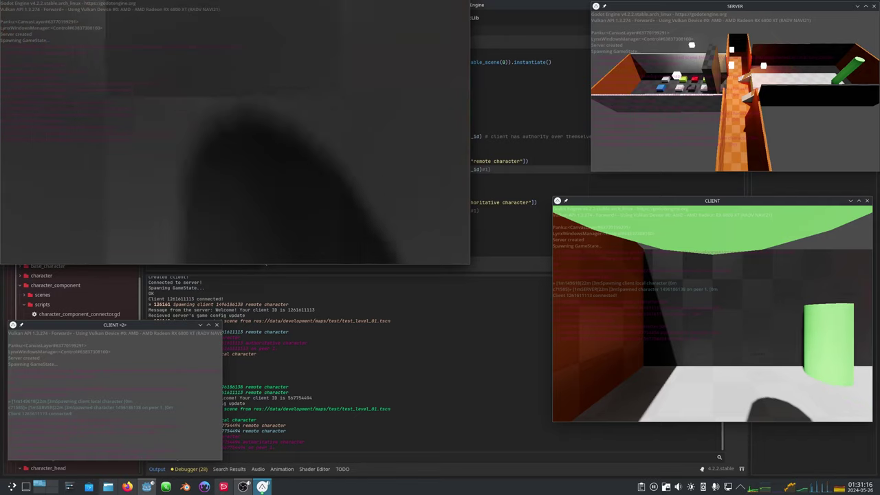
key("w")
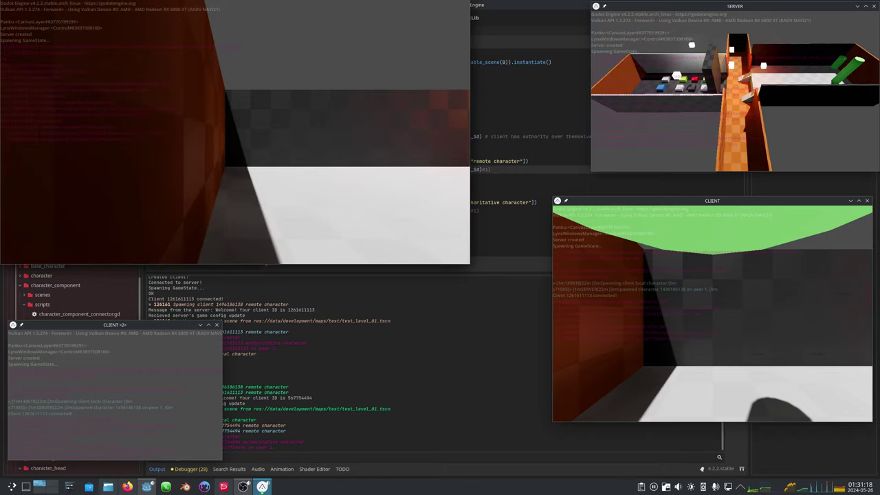
key("w")
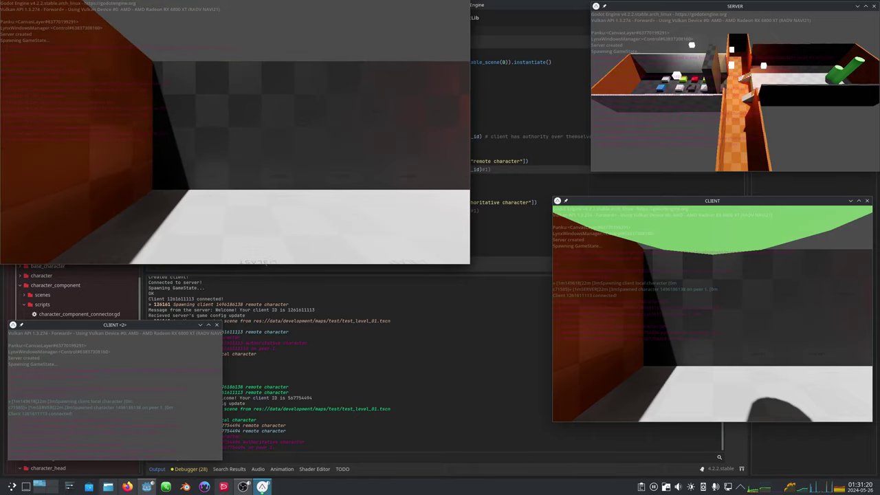
key("w")
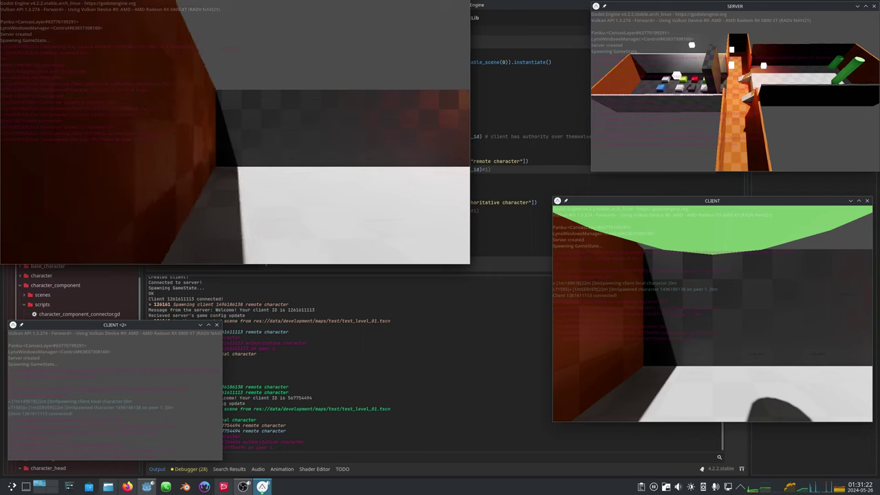
key("w")
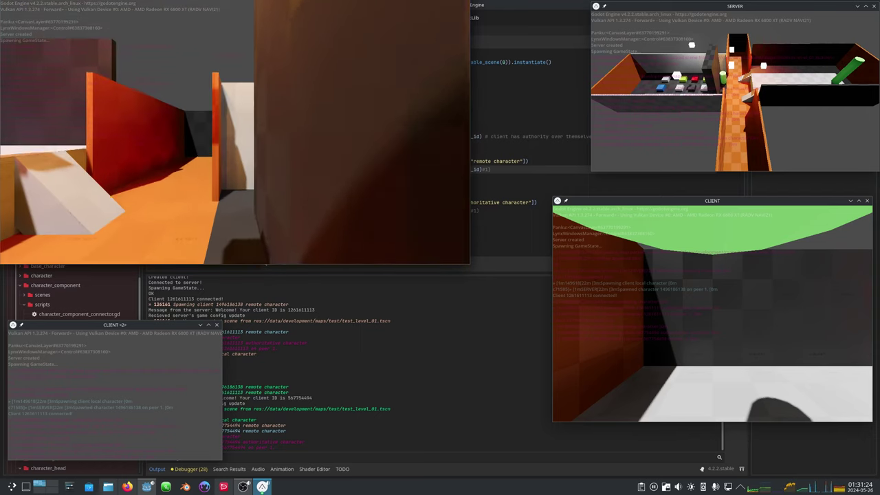
key("w")
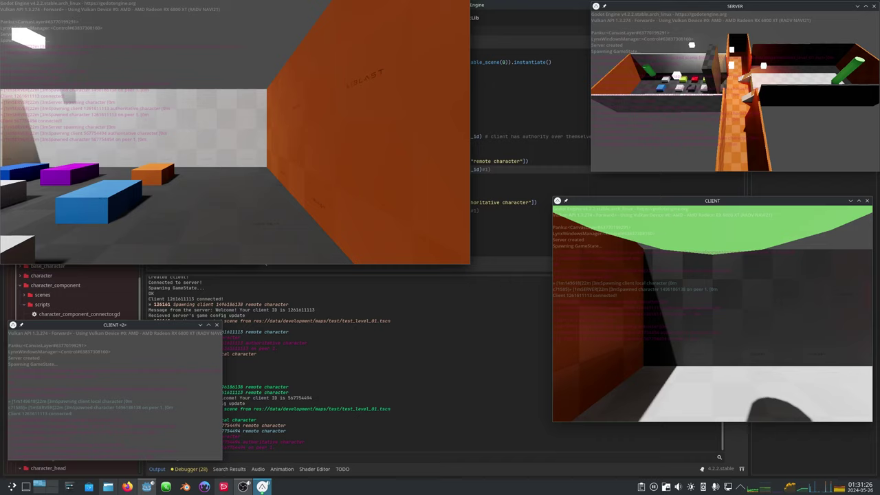
key("w")
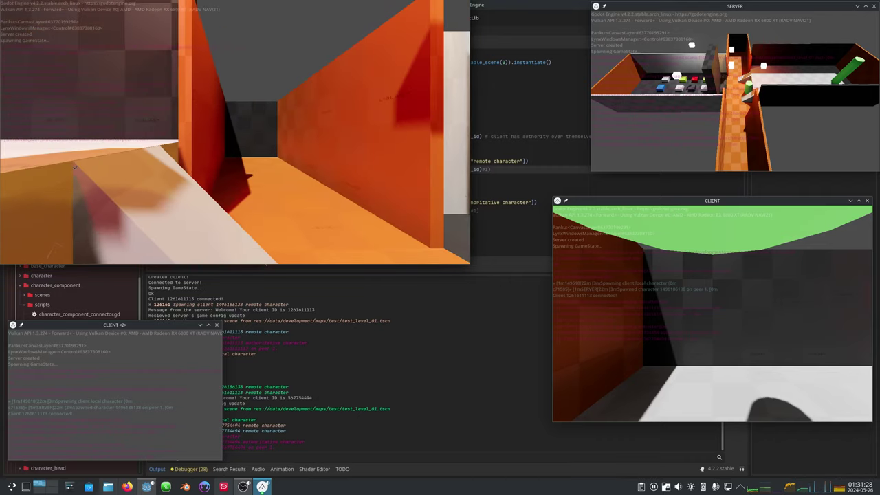
key("alt+Tab")
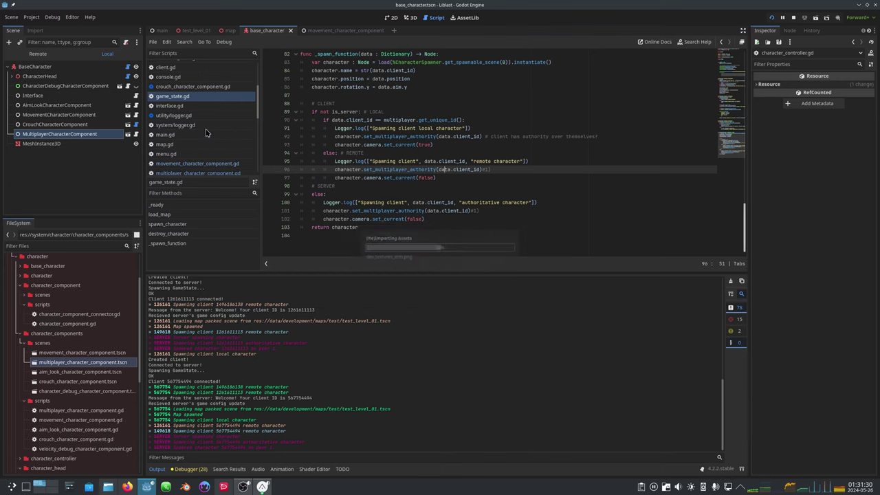
key("alt+Tab")
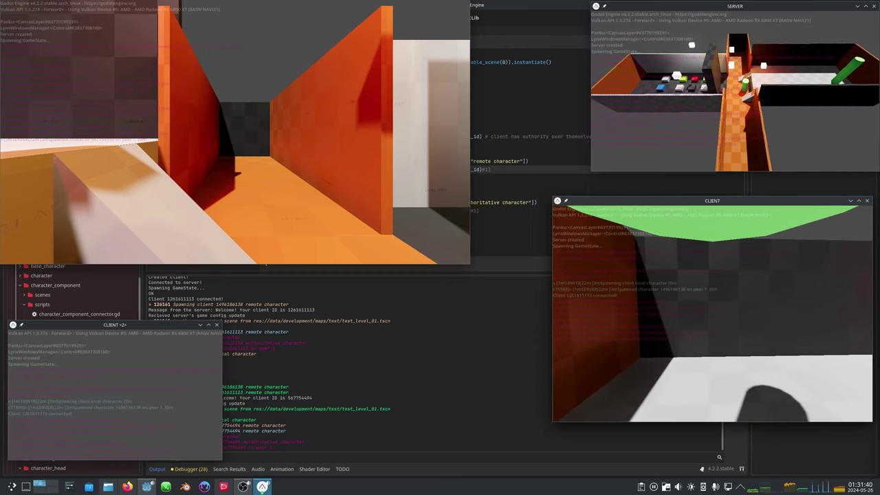
key("alt+Tab")
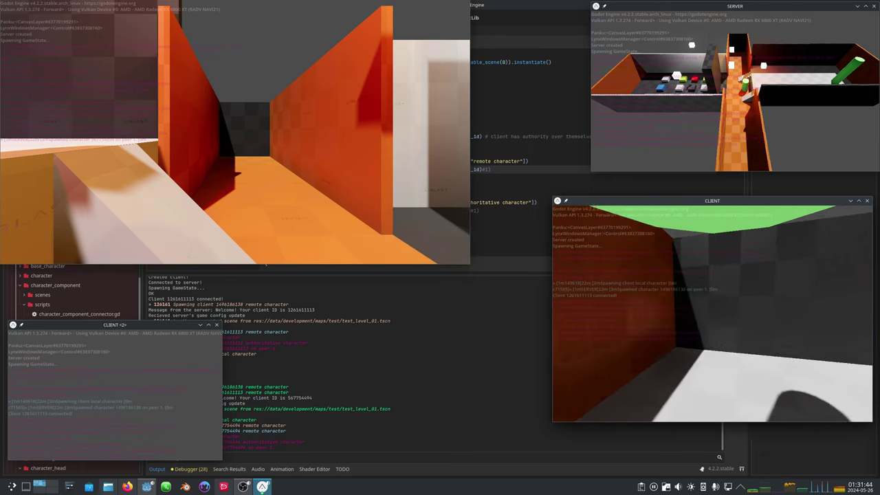
key("alt+Tab")
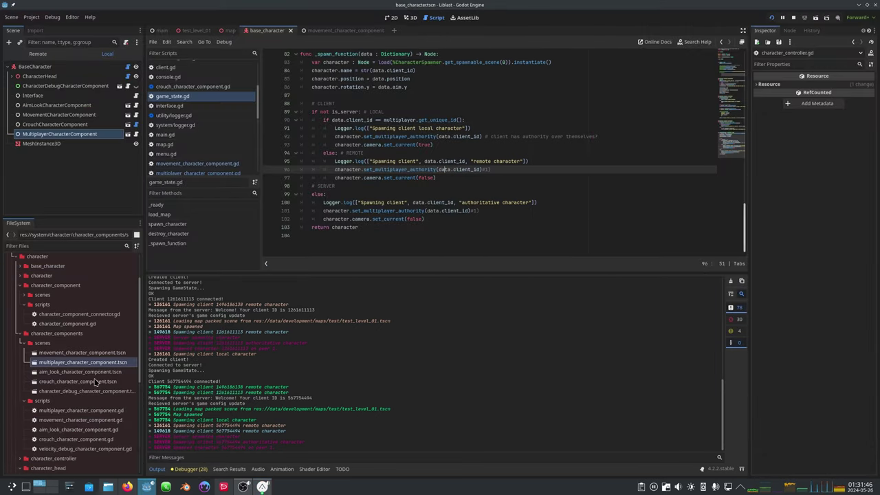
key("alt+Tab")
key("alt+Tab")
key("alt+Tab")
key("alt+Tab")
key("alt+Tab")
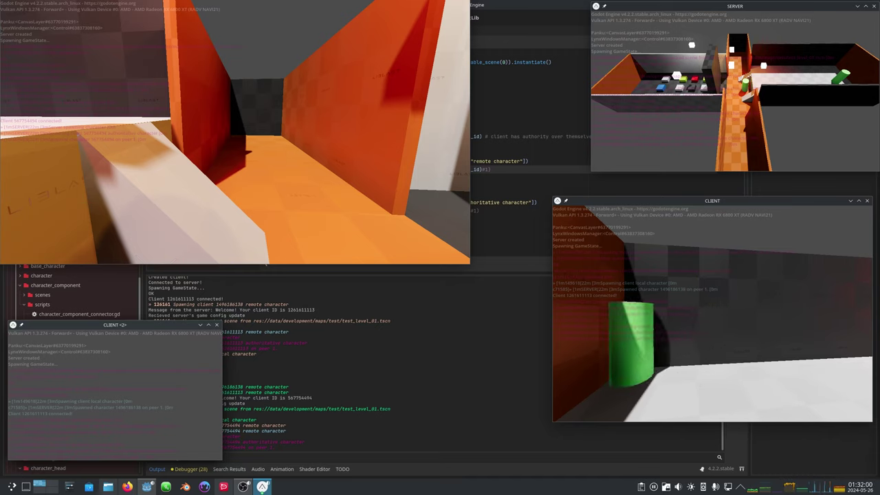
key("alt+Tab")
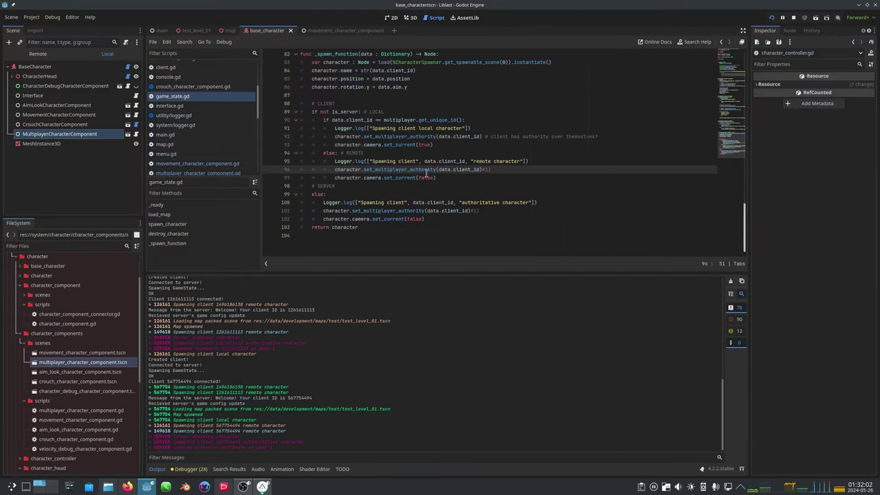
Switch back to the SERVER and CLIENT game windows with Alt+Tab
key("alt+Tab")
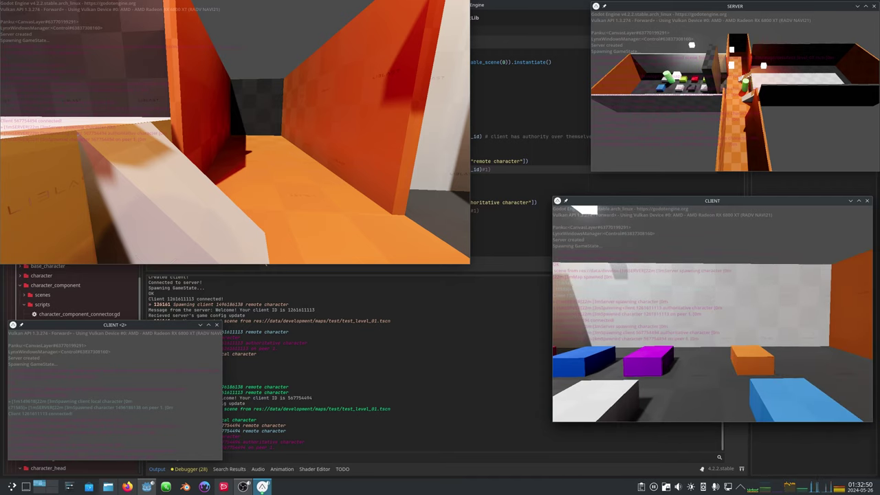
Cycle through the game windows, ending on the base_character _spawn_function script
key("alt+Tab")
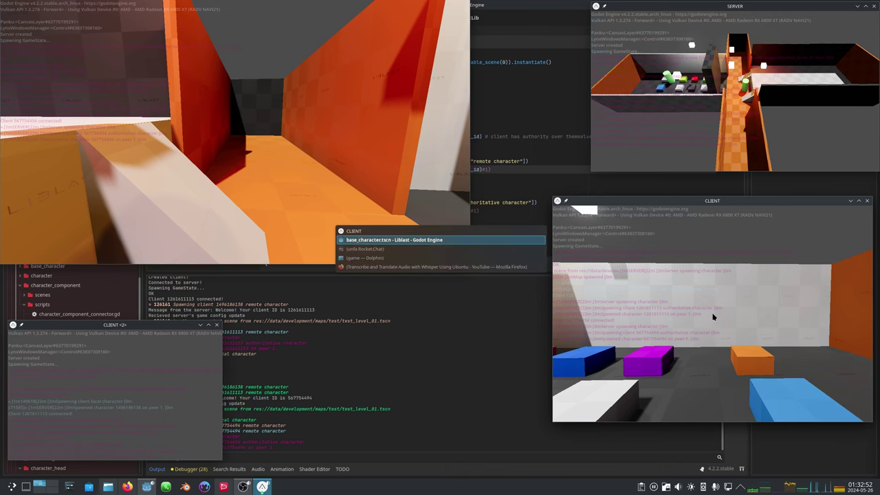
key("alt+Tab")
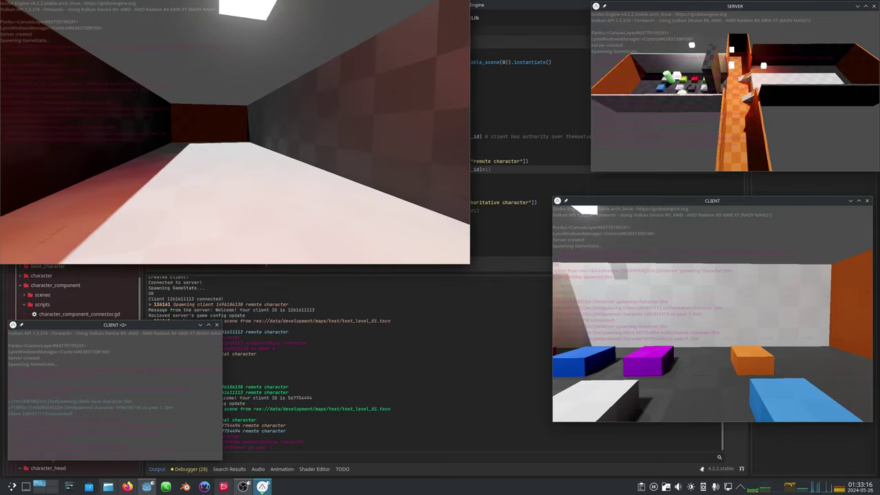
key("alt+Tab")
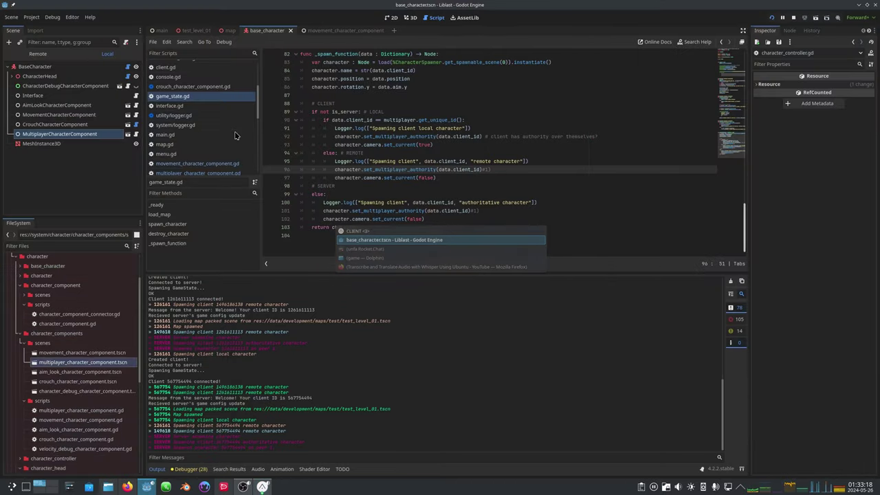
left_click(263, 486)
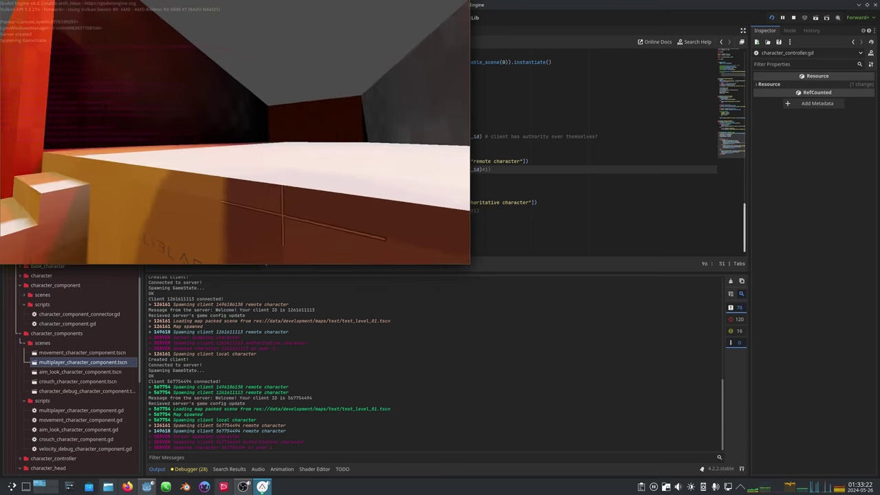
key("alt+Tab")
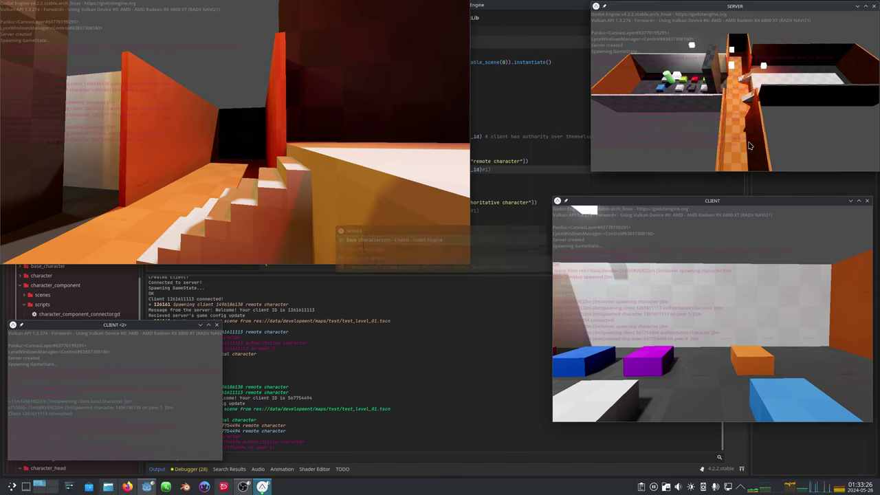
key("alt+Tab")
Stop the project with F8, closing the SERVER, CLIENT and CLIENT <2> windows
key("alt+Tab")
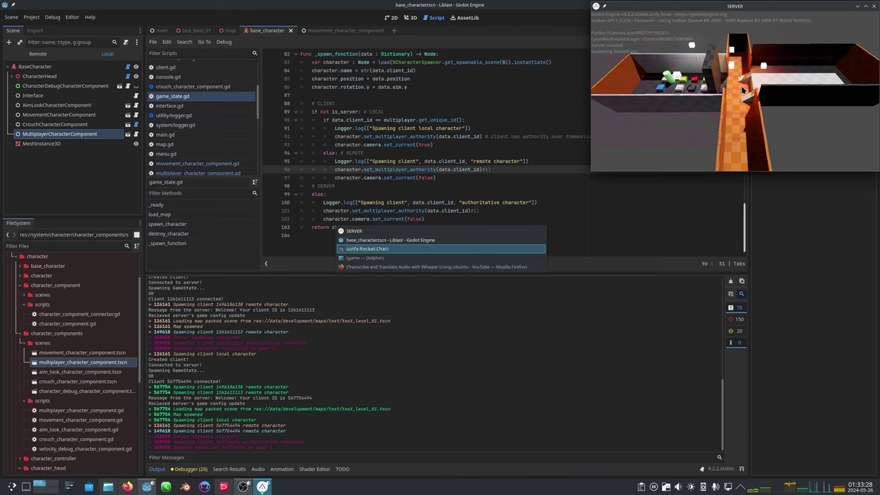
key("alt+shift+Tab")
key("alt+Tab")
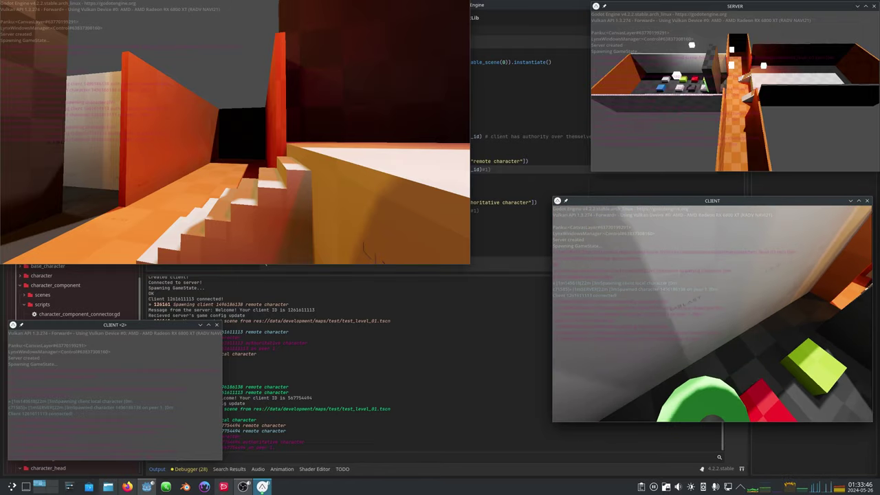
key("F8")
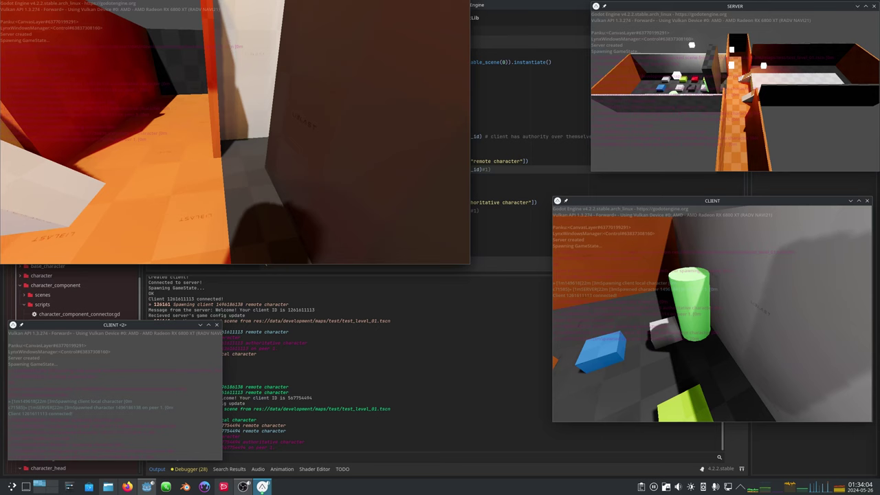
key("alt+Tab")
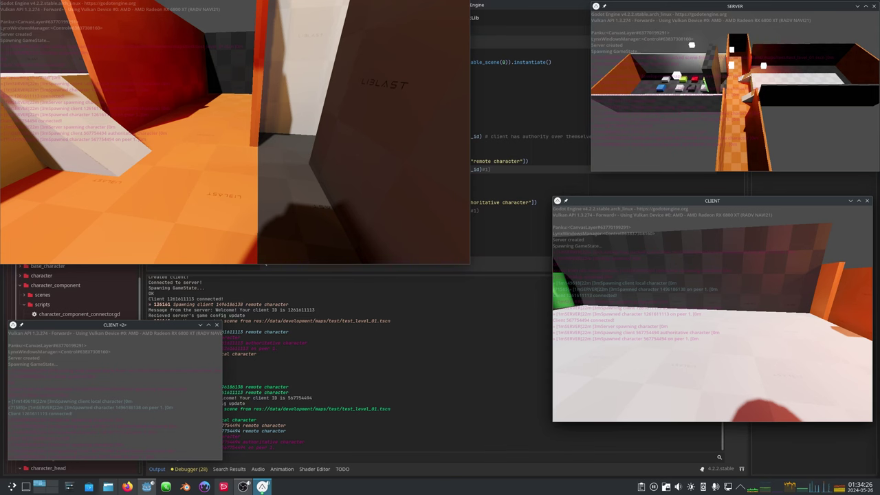
key("F8")
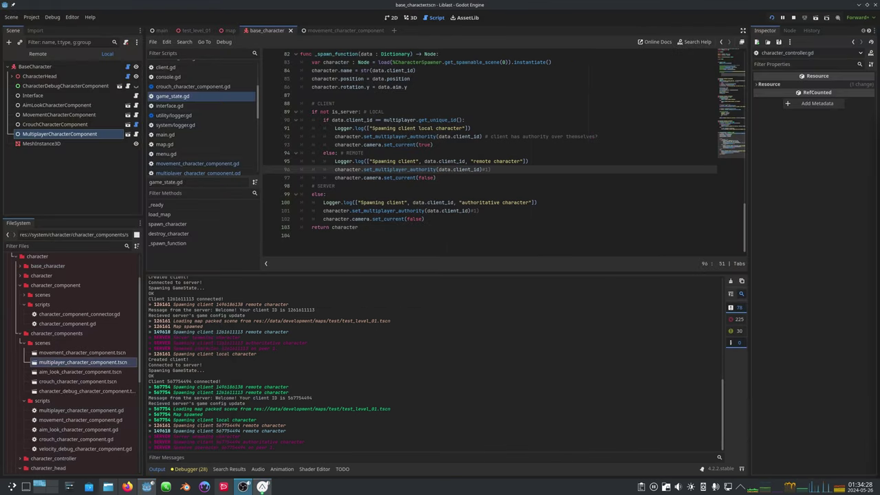